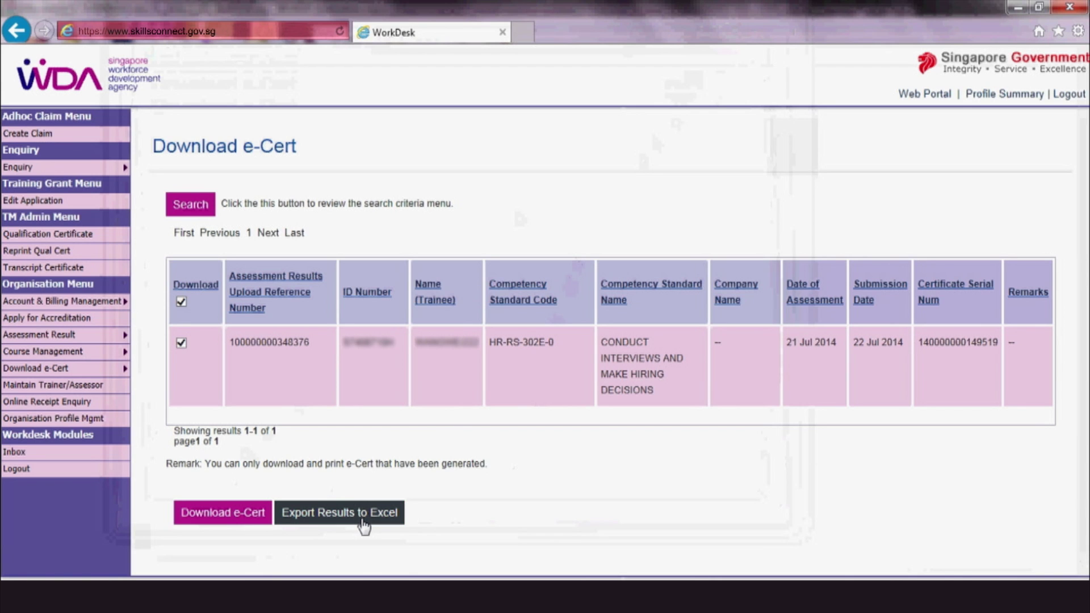
# Step: Export the listed trainee e-Cert search results to Excel as searchEcert.xls
pyautogui.click(362, 521)
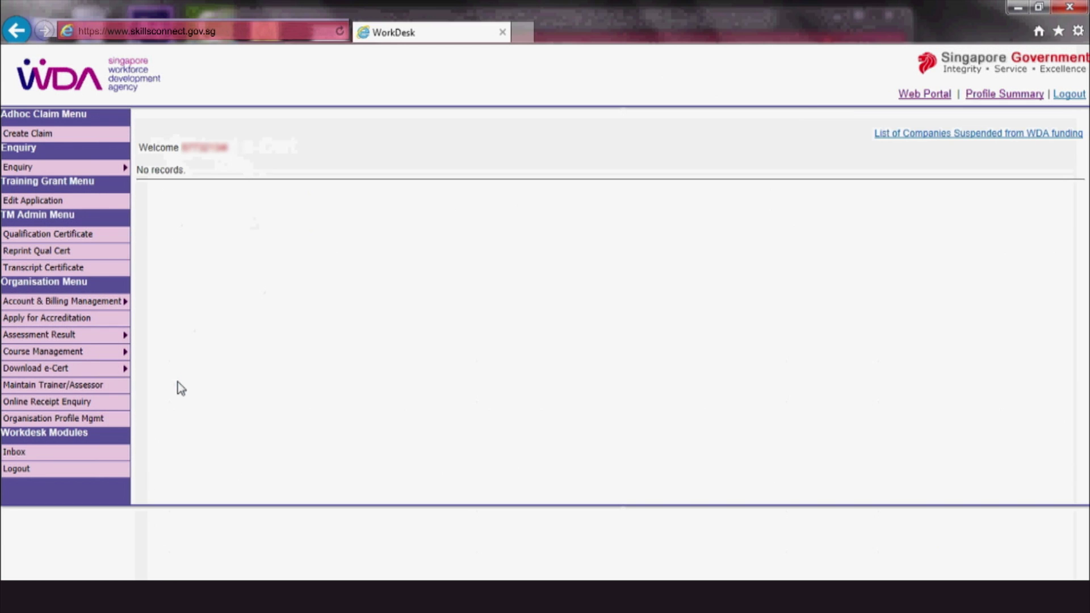
# Step: From Batch Download, save the SOA e-Cert zip for the 22 Jul 2014 batch
pyautogui.moveTo(126, 371)
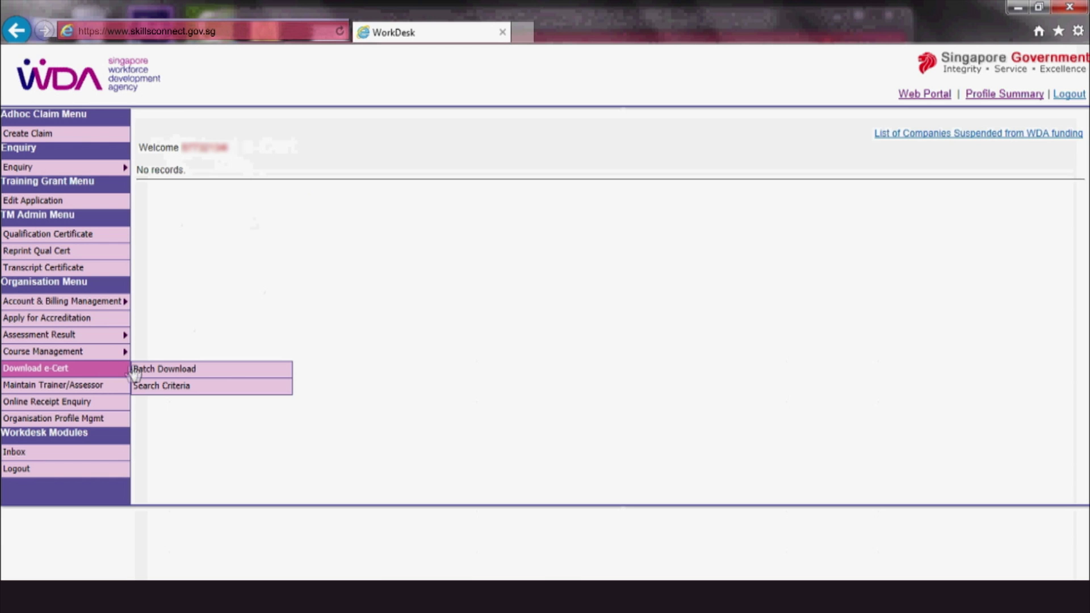
pyautogui.click(231, 372)
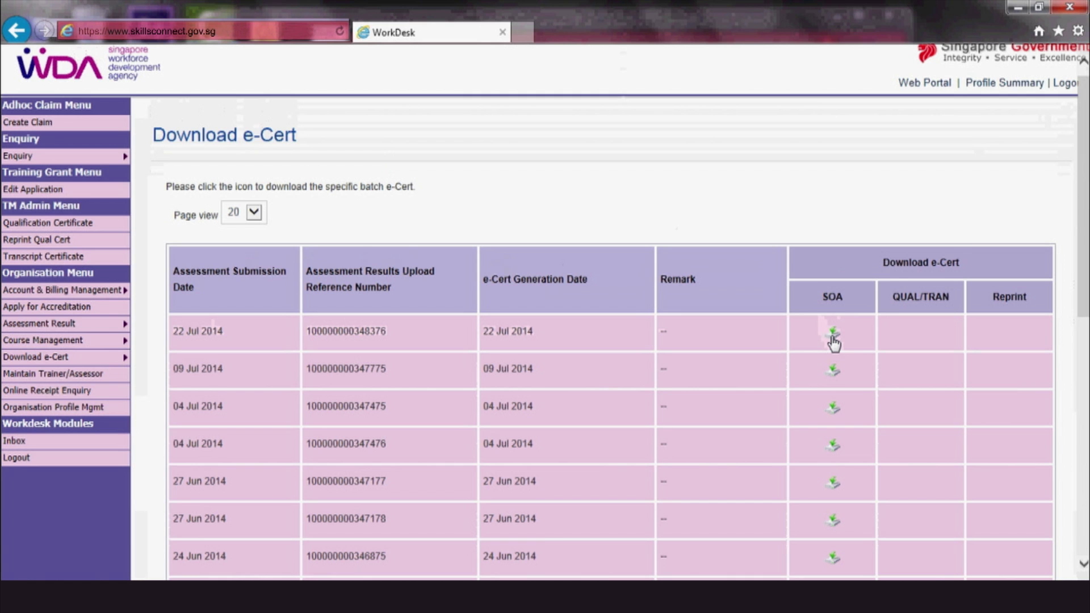
pyautogui.click(833, 338)
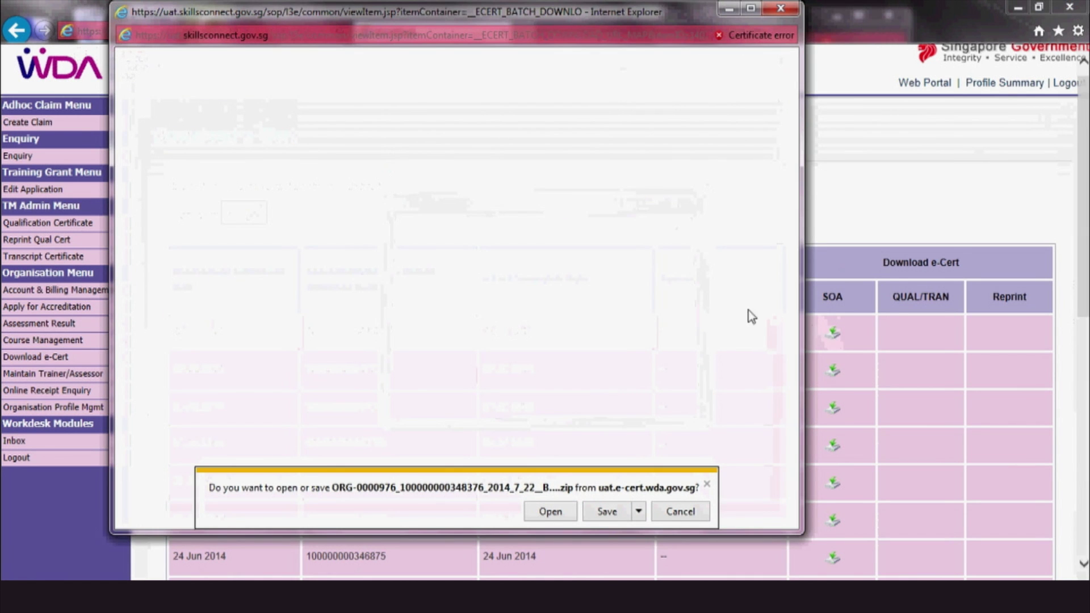
pyautogui.click(607, 515)
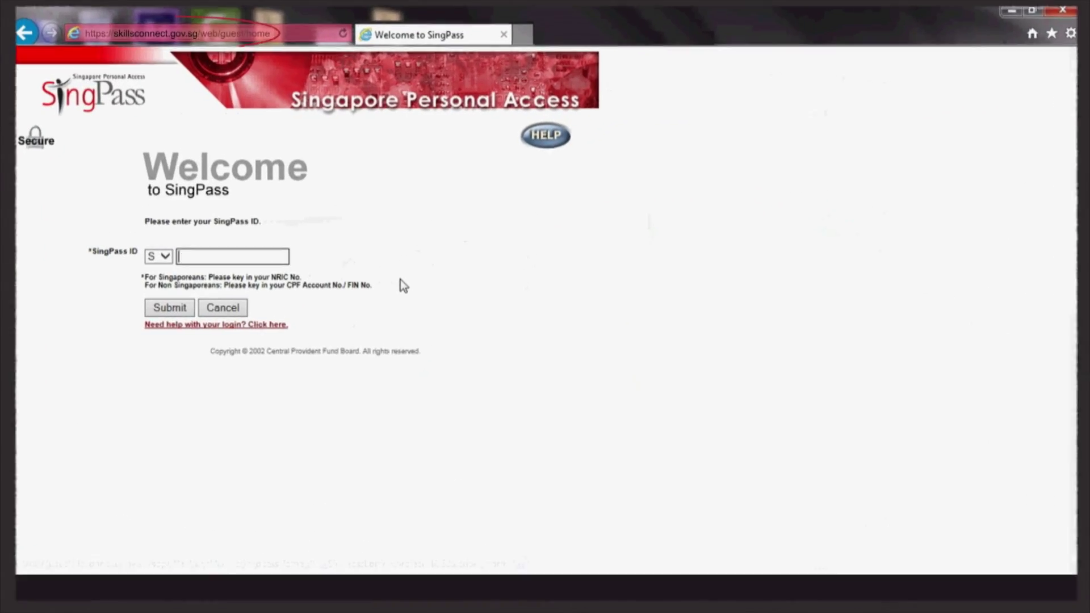
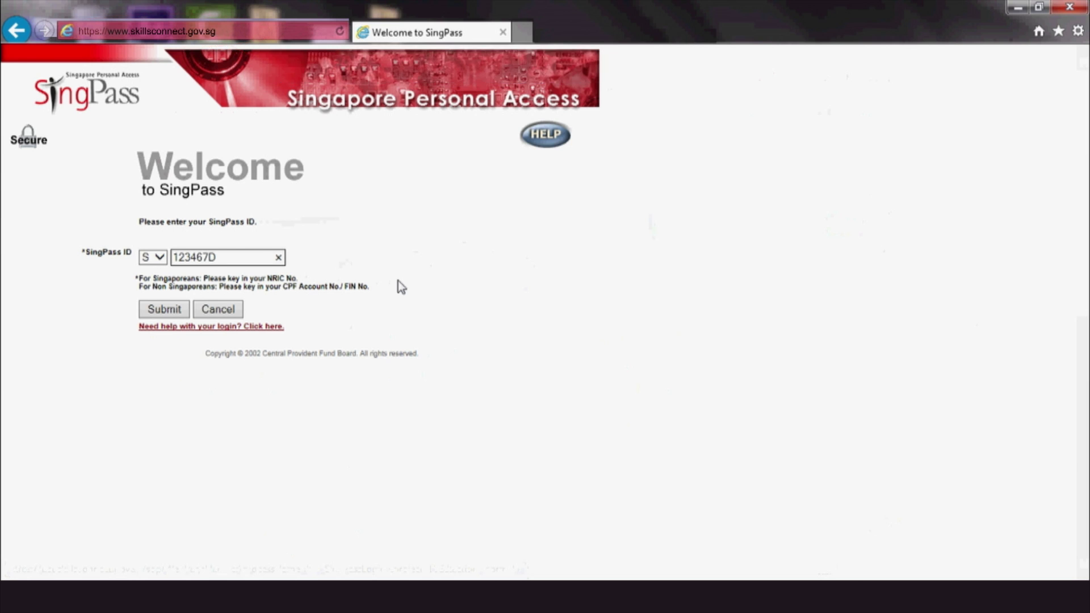
# Step: Enter the user's SingPass ID and submit it to log in
pyautogui.press('Return')
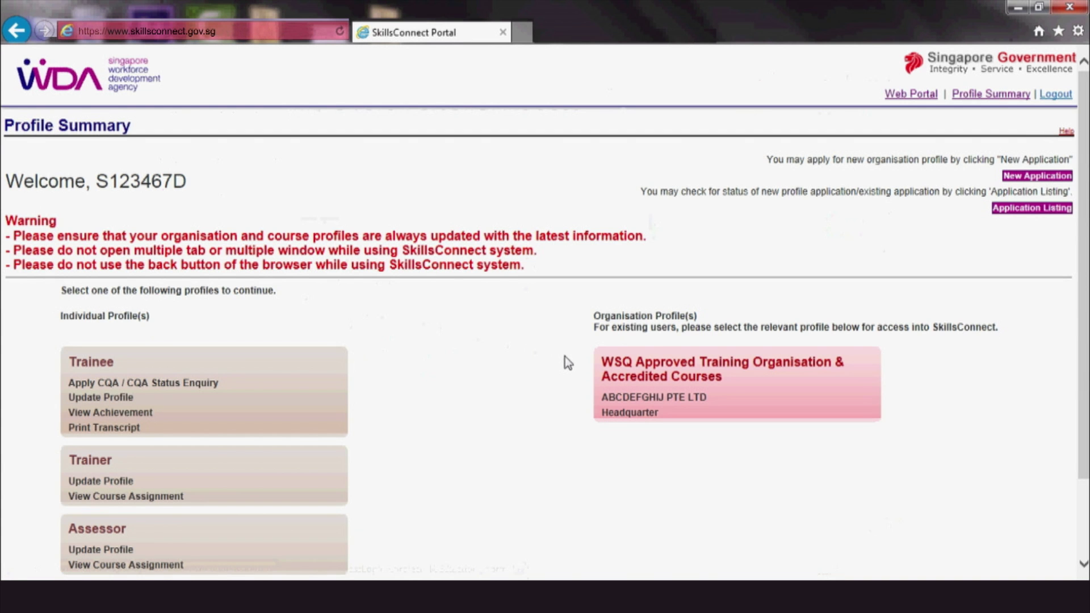
# Step: In the WSQ organisation profile, search Download e-Cert by the trainee's ID number
pyautogui.click(655, 383)
pyautogui.moveTo(118, 372)
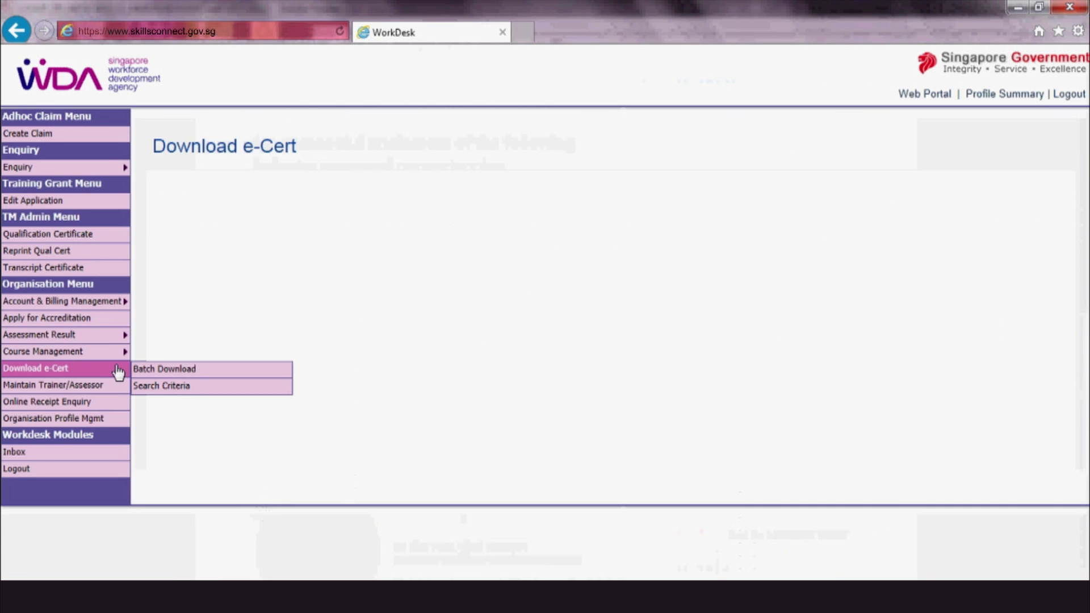
pyautogui.click(202, 394)
pyautogui.click(377, 274)
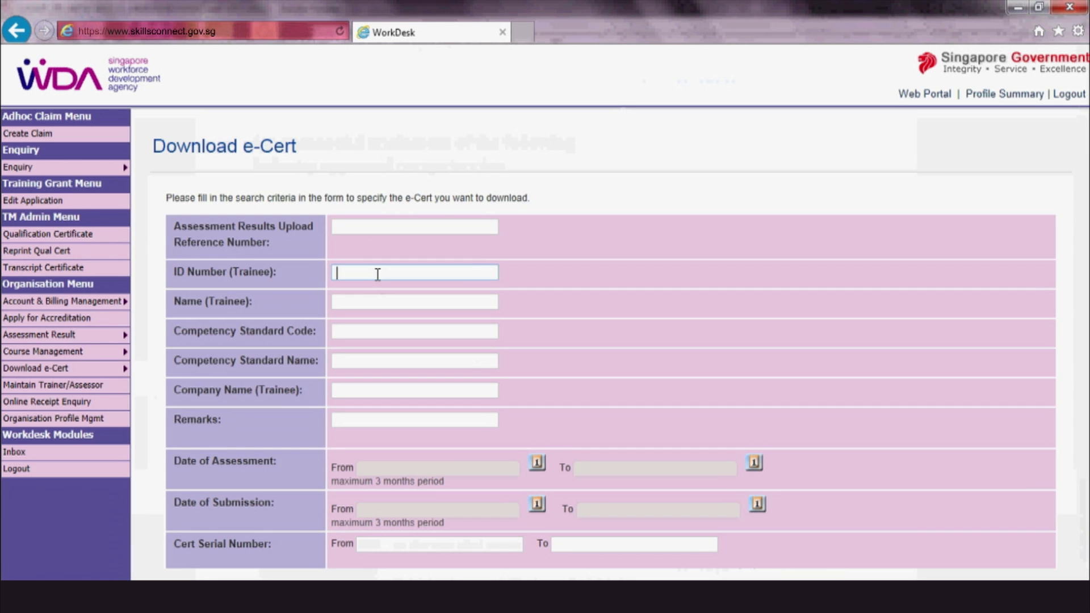
pyautogui.write('123467')
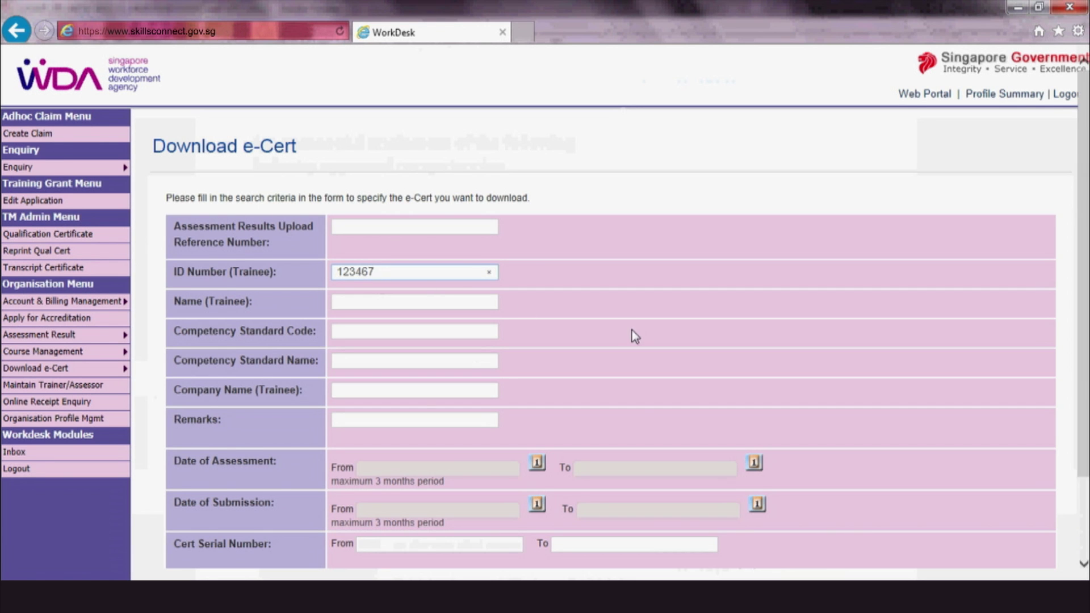
pyautogui.scroll(-3, 633, 336)
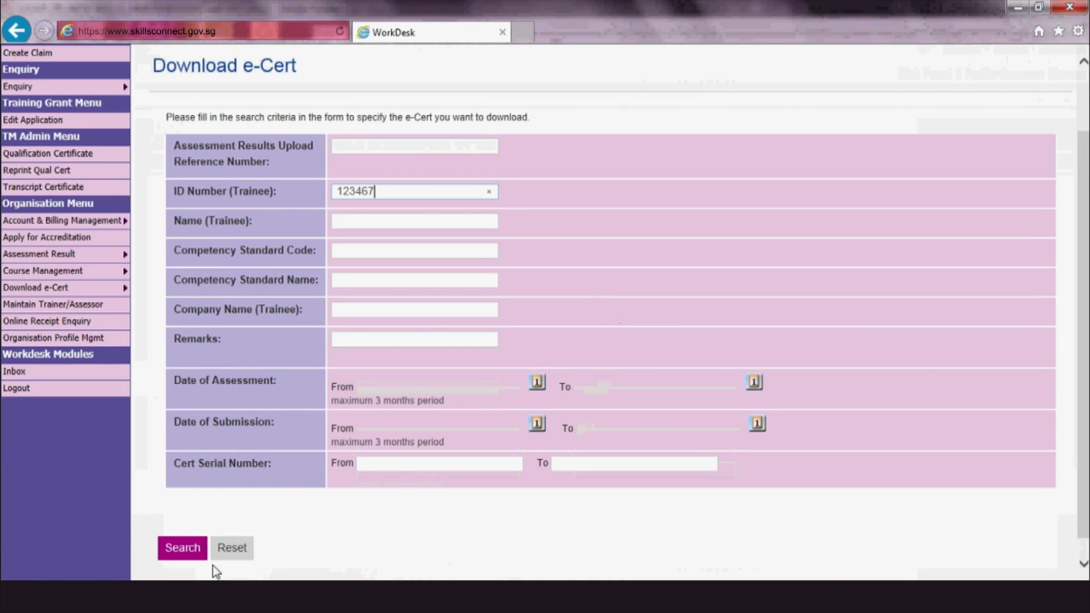
pyautogui.click(177, 555)
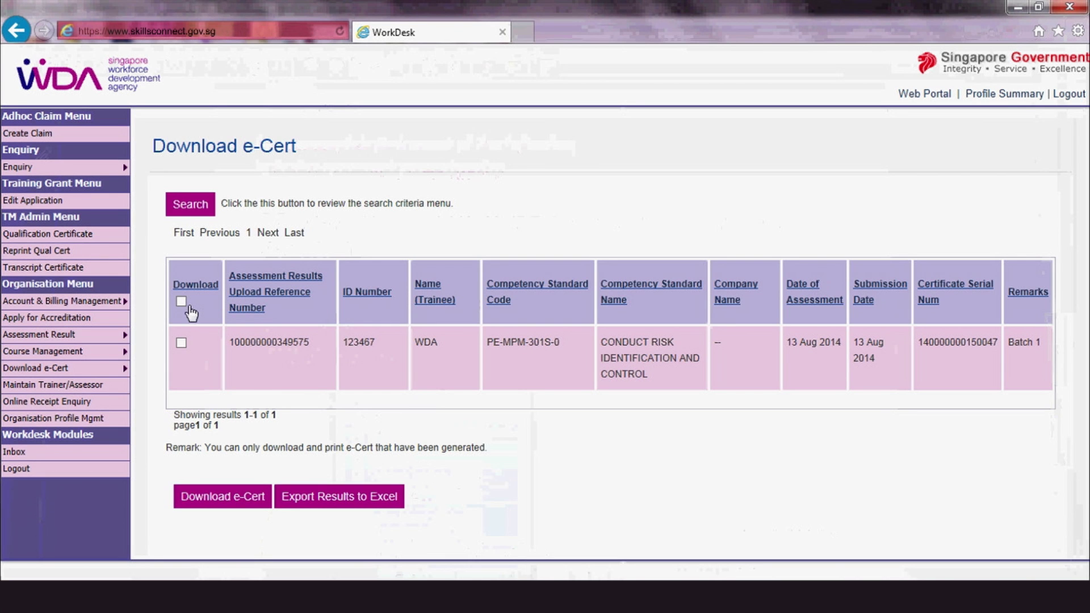
# Step: Select all listed e-Certs and download the PE-MPM-301S-0 Statement of Attainment
pyautogui.click(180, 303)
pyautogui.click(237, 505)
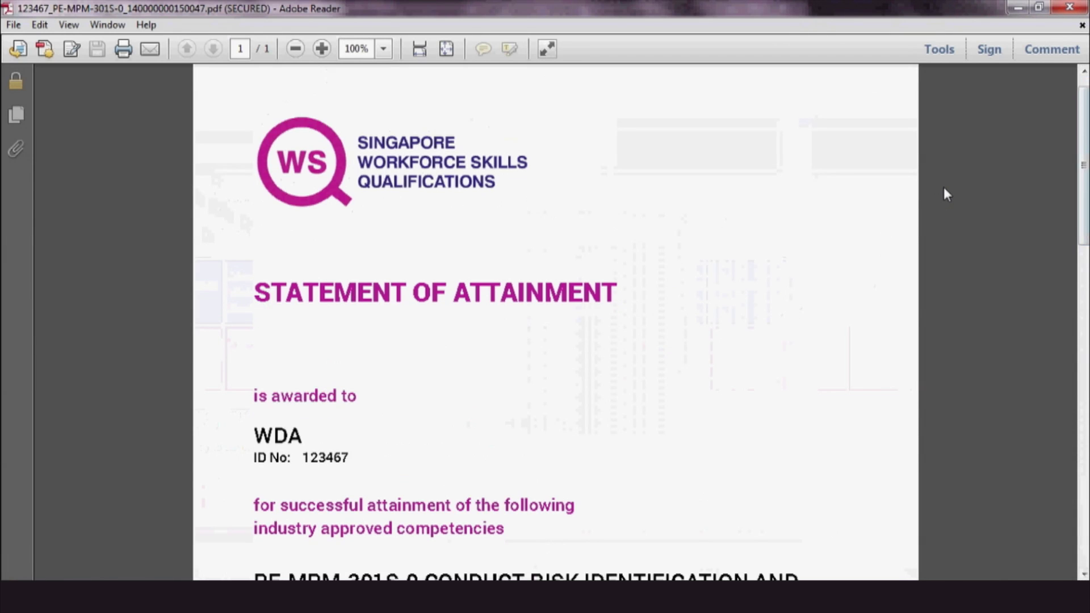
pyautogui.scroll(-4, 944, 186)
pyautogui.scroll(-8, 944, 188)
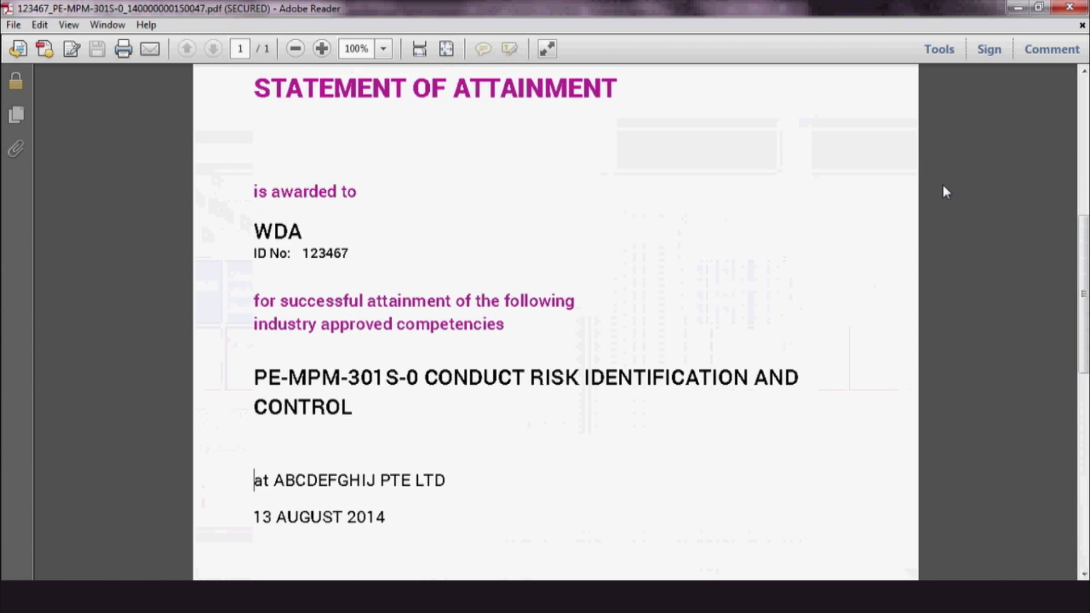
pyautogui.scroll(-7, 944, 187)
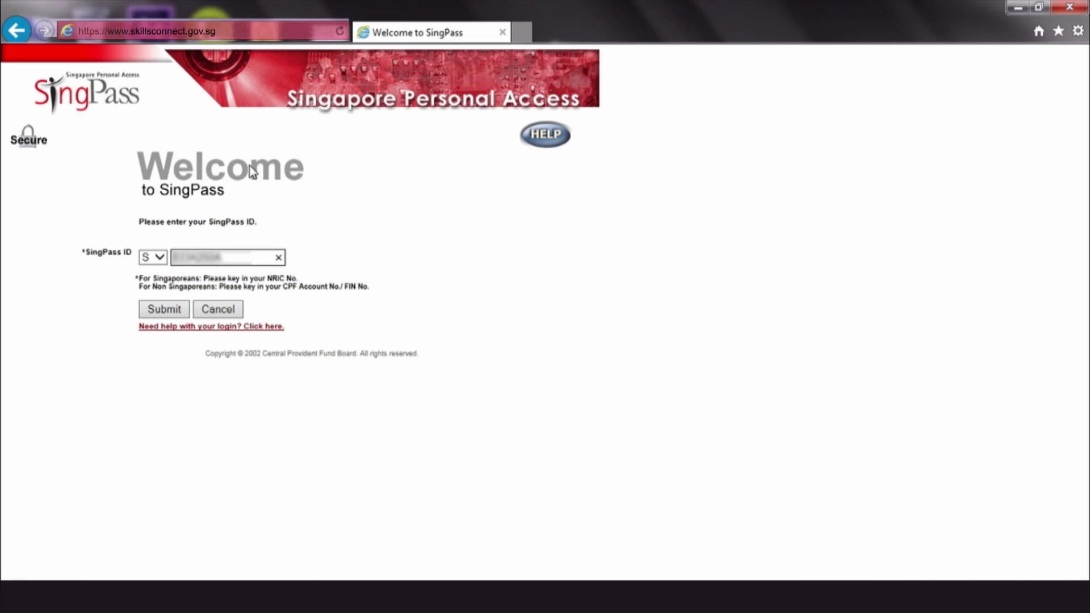
# Step: Submit the SingPass login and enter the Demo Company WSQ training organisation profile
pyautogui.click(178, 309)
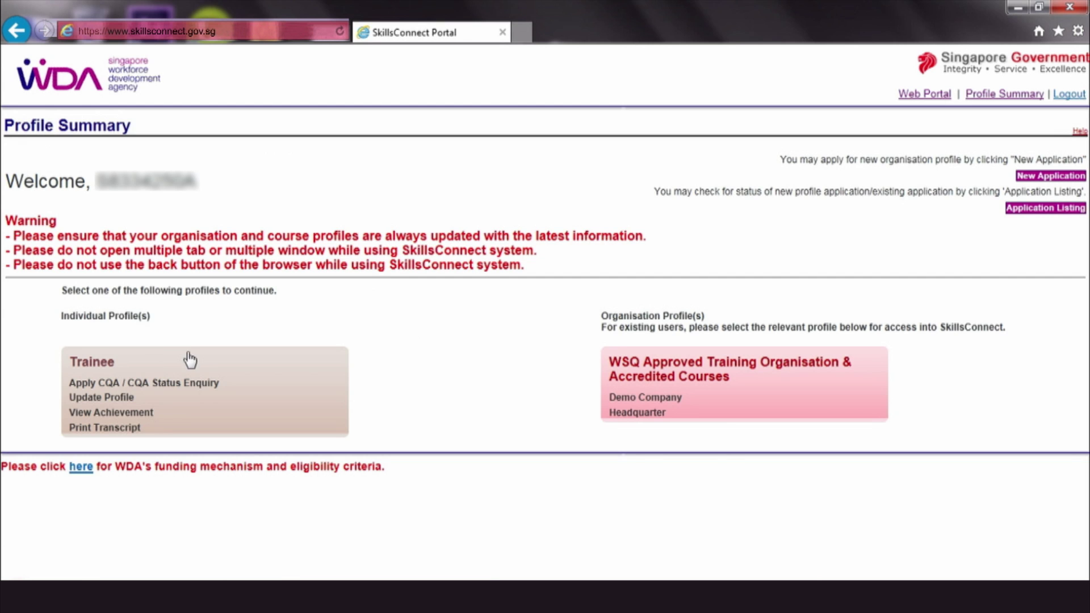
pyautogui.click(755, 419)
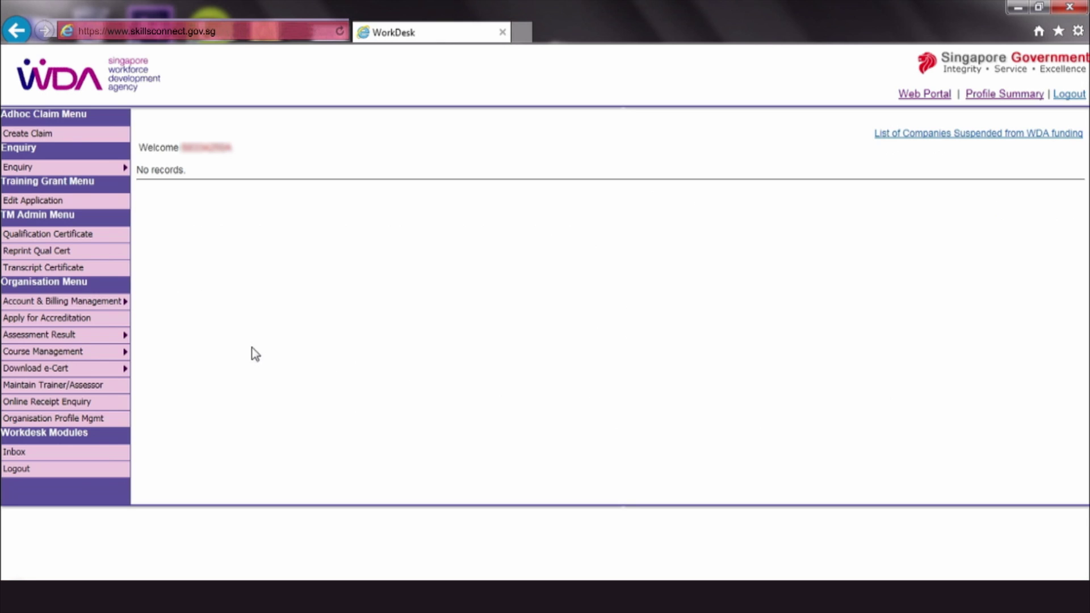
# Step: Enquire assessment results by the pasted IC number and launch e-Cert SOA generation for the chosen result
pyautogui.moveTo(121, 341)
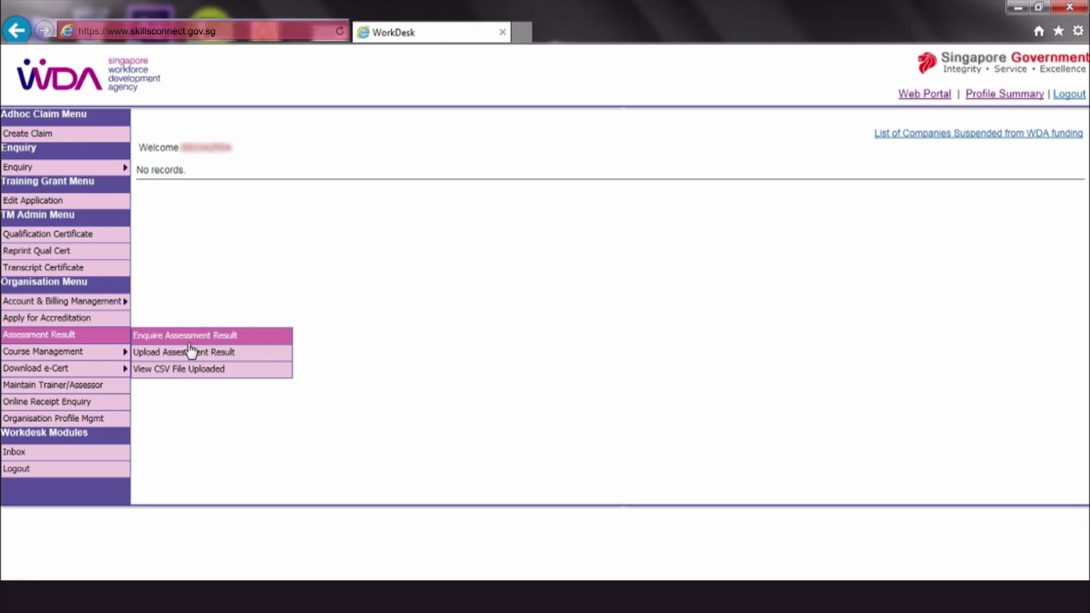
pyautogui.click(257, 340)
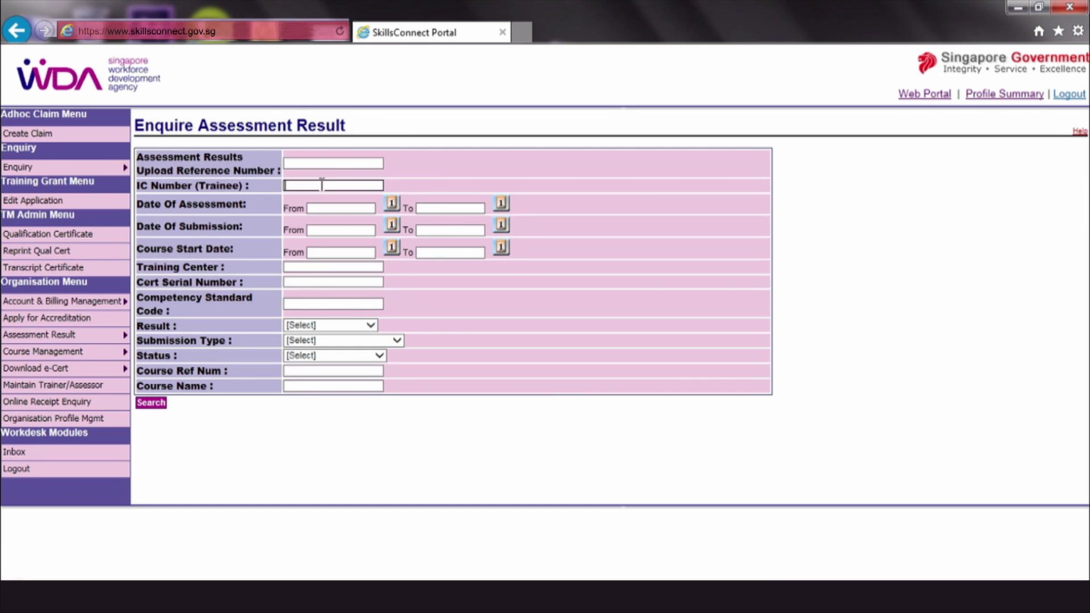
pyautogui.click(318, 182)
pyautogui.hotkey('ctrl', 'v')
pyautogui.click(156, 403)
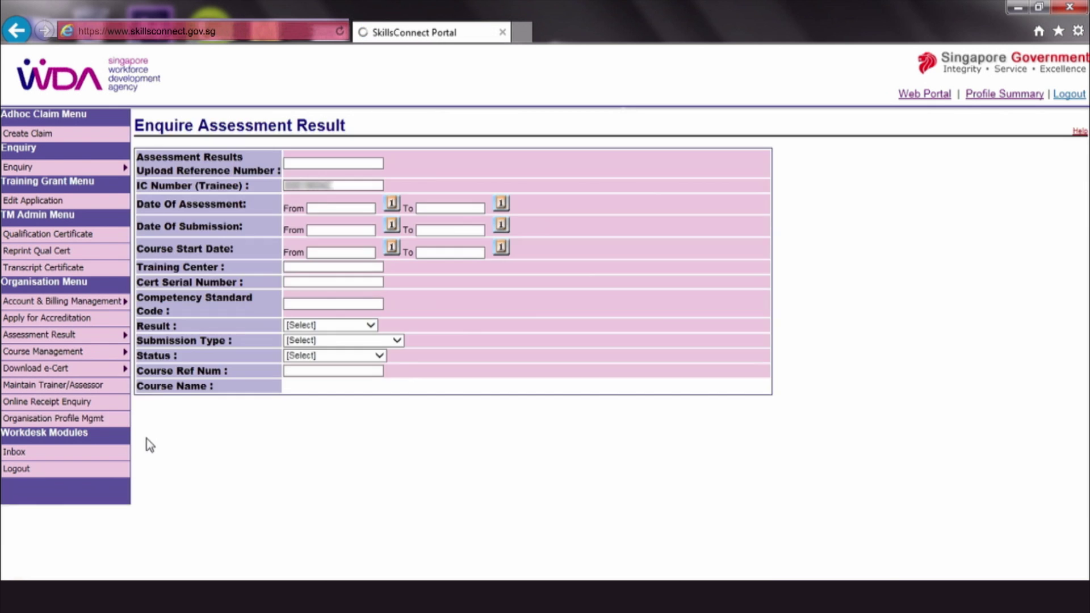
pyautogui.scroll(-2, 151, 454)
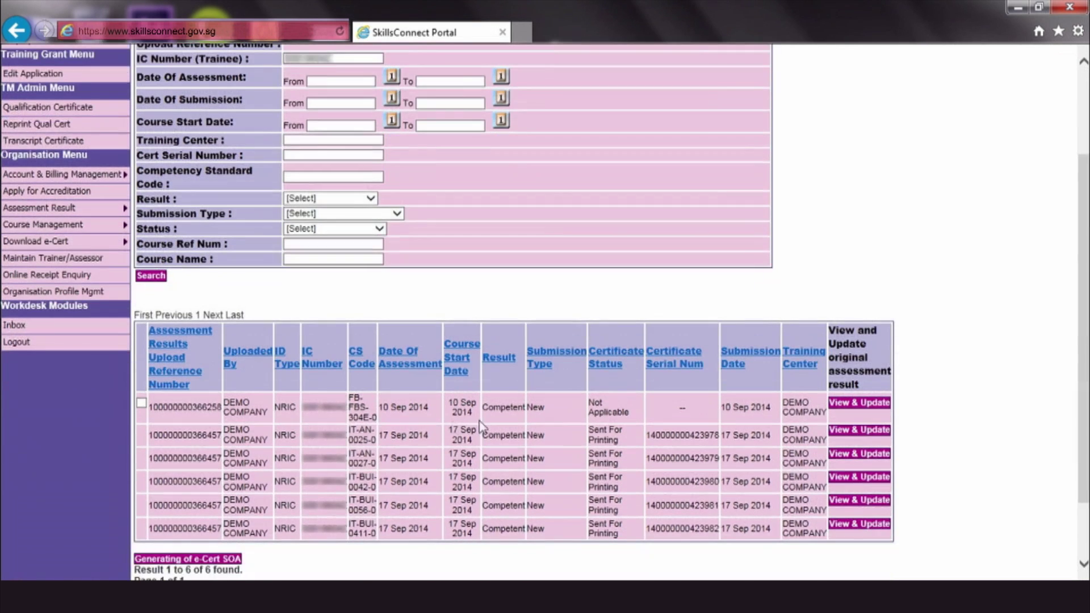
pyautogui.click(183, 561)
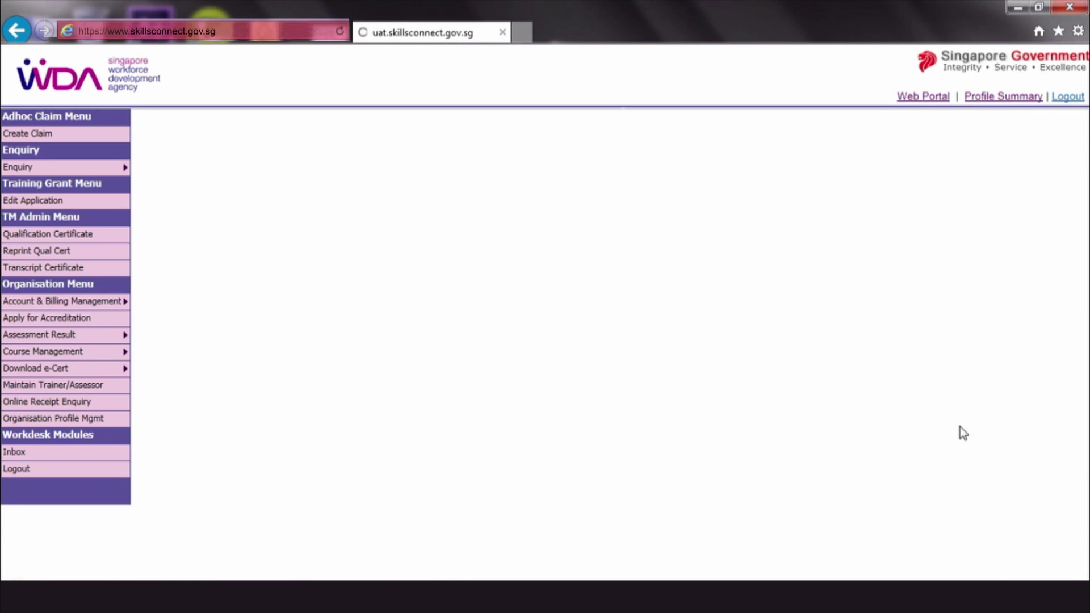
# Step: Fill in the primary contact's name, salutation Mr, office phone number and e-mail address
pyautogui.click(227, 294)
pyautogui.click(262, 295)
pyautogui.click(255, 307)
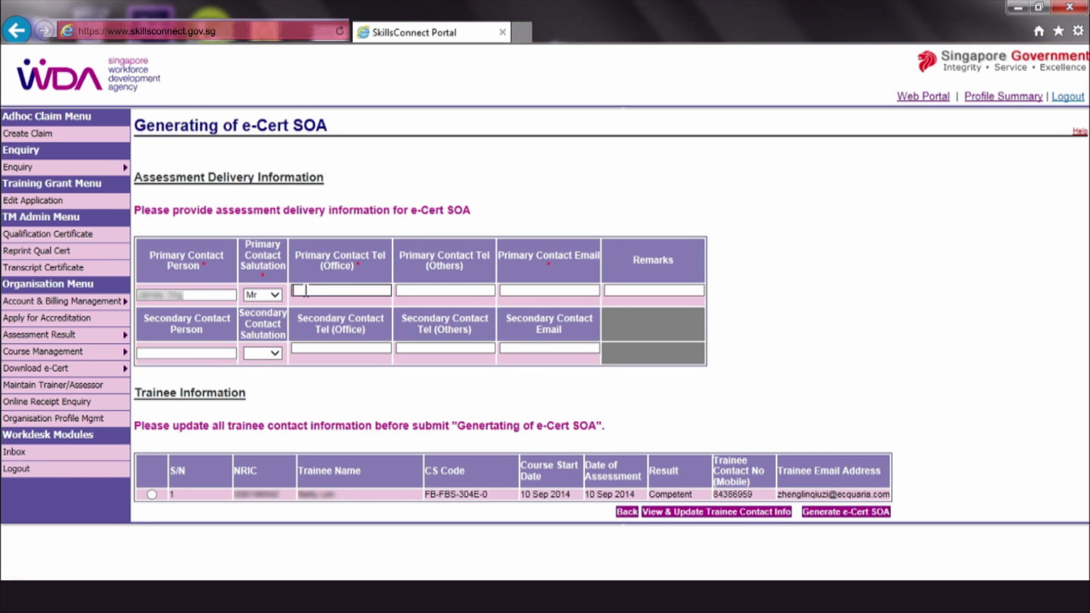
pyautogui.write('65432100')
pyautogui.click(548, 290)
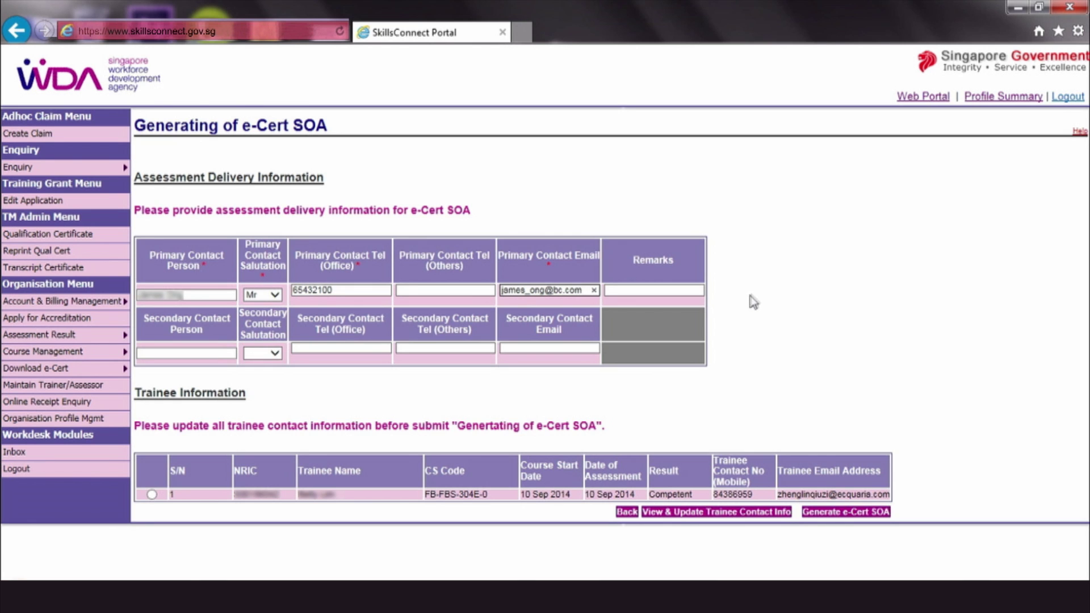
# Step: Add the first-row trainee's mobile number and e-mail address and update them to the list
pyautogui.click(151, 494)
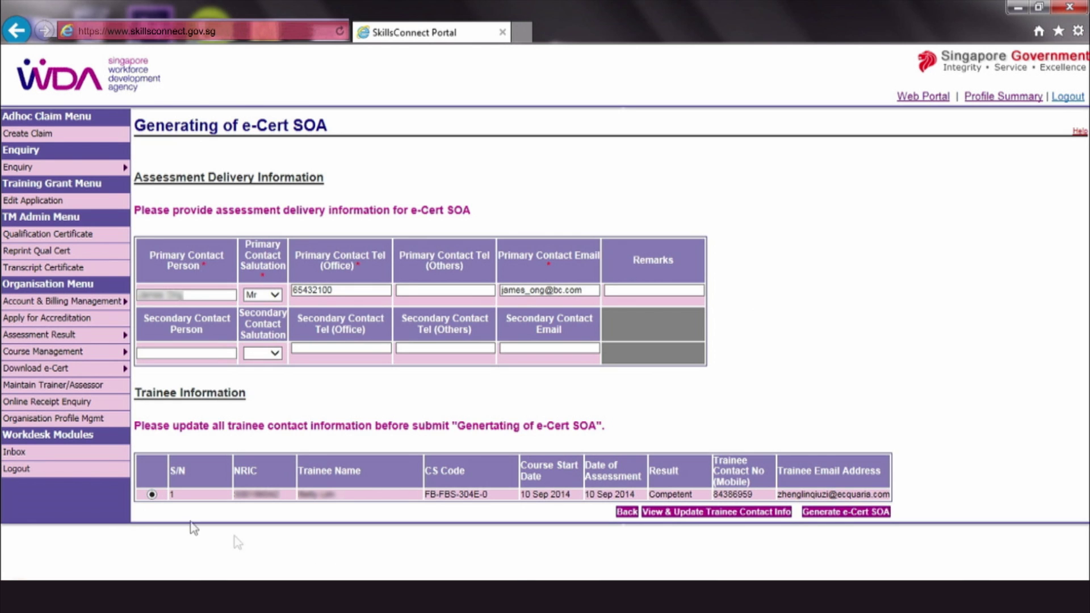
pyautogui.click(670, 521)
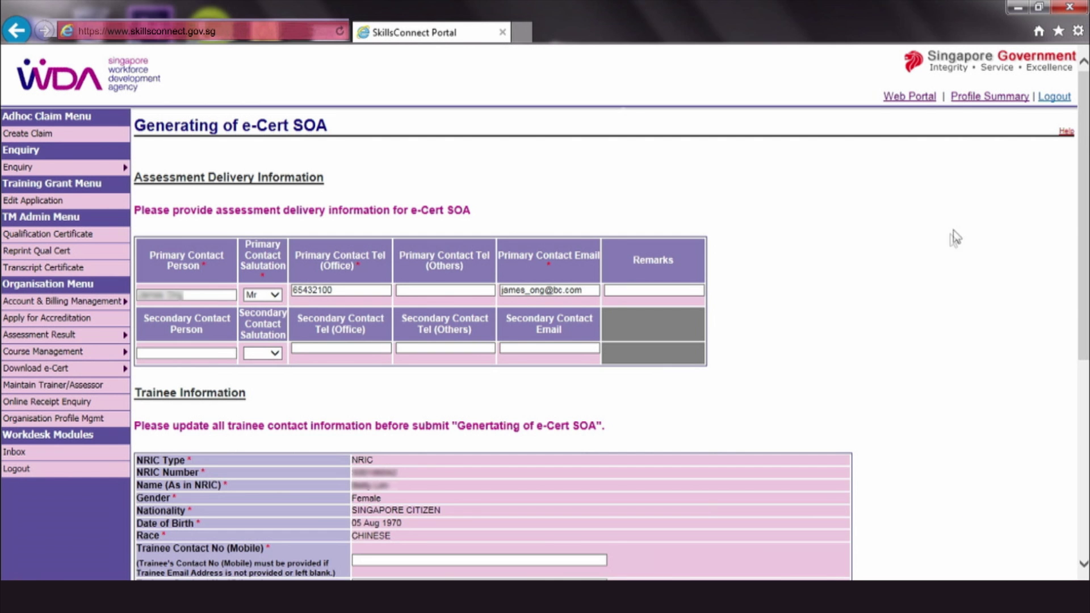
pyautogui.moveTo(1086, 170); pyautogui.dragTo(1086, 189)
pyautogui.scroll(-5, 591, 234)
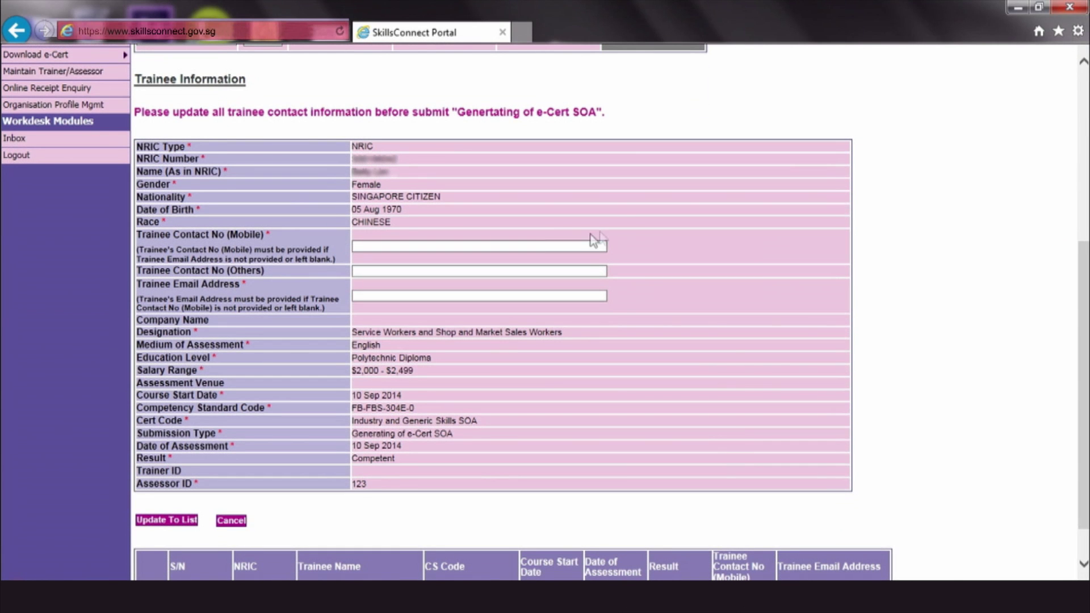
pyautogui.click(585, 246)
pyautogui.write('98765432')
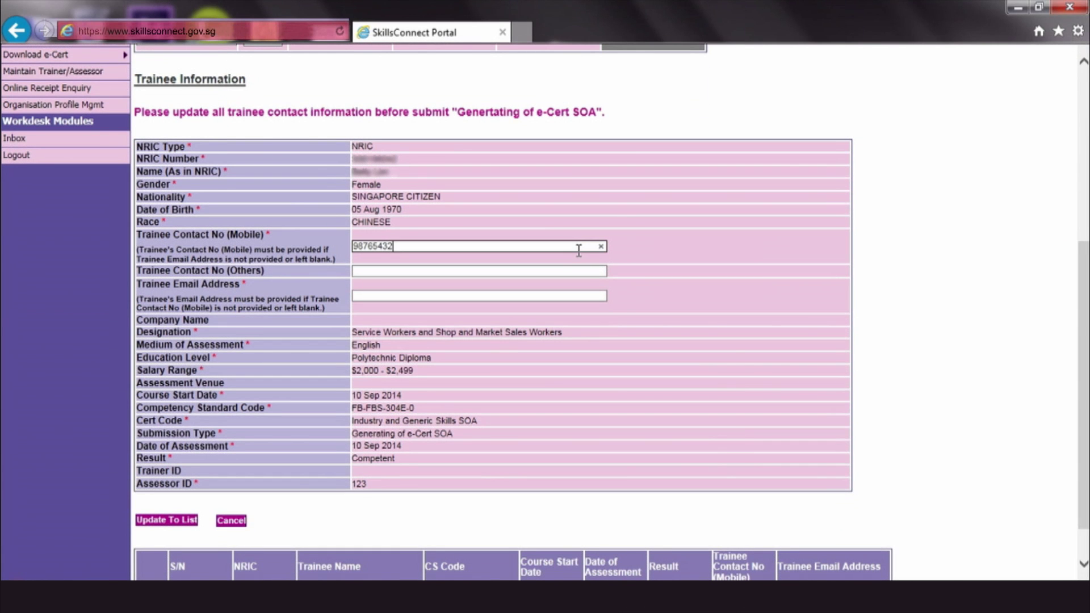
pyautogui.click(385, 297)
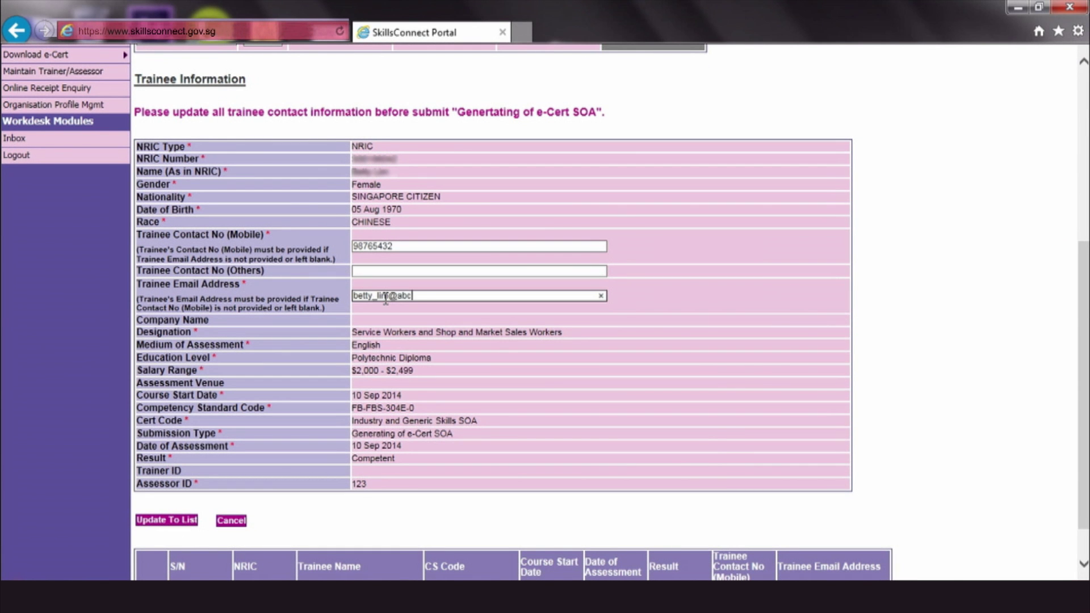
pyautogui.click(176, 521)
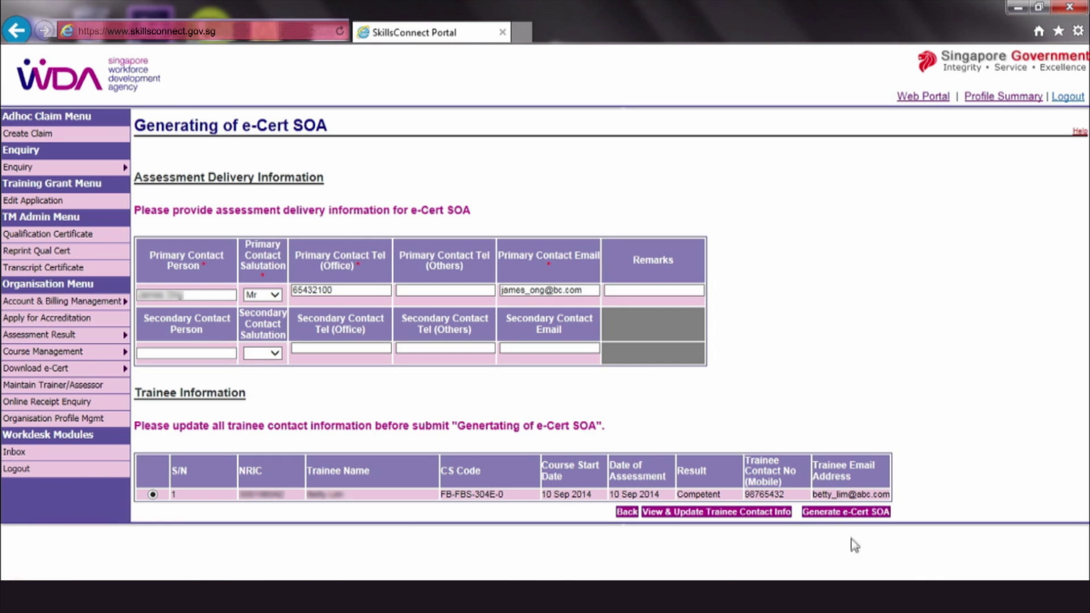
# Step: Generate the e-Cert SOA for the Competent trainee assessed on 10 Sep 2014
pyautogui.click(846, 513)
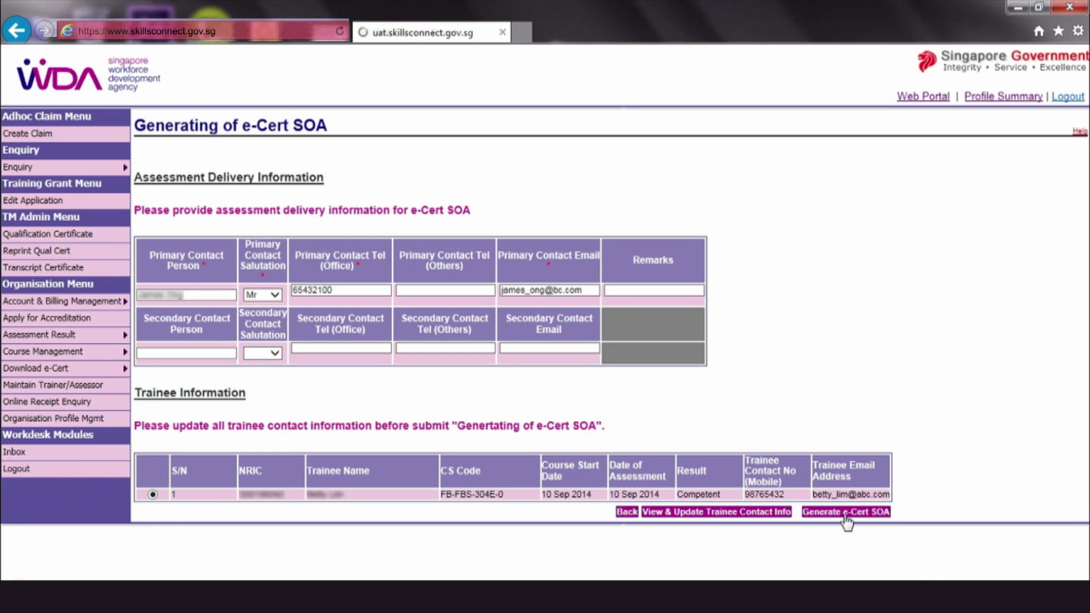